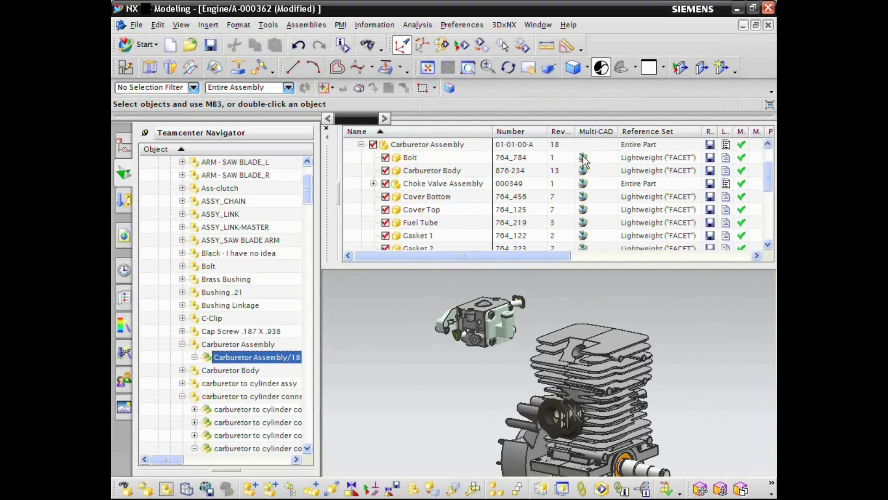
Align the carburetor body's axis with the engine cylinder's matching axis.
left_click(481, 339)
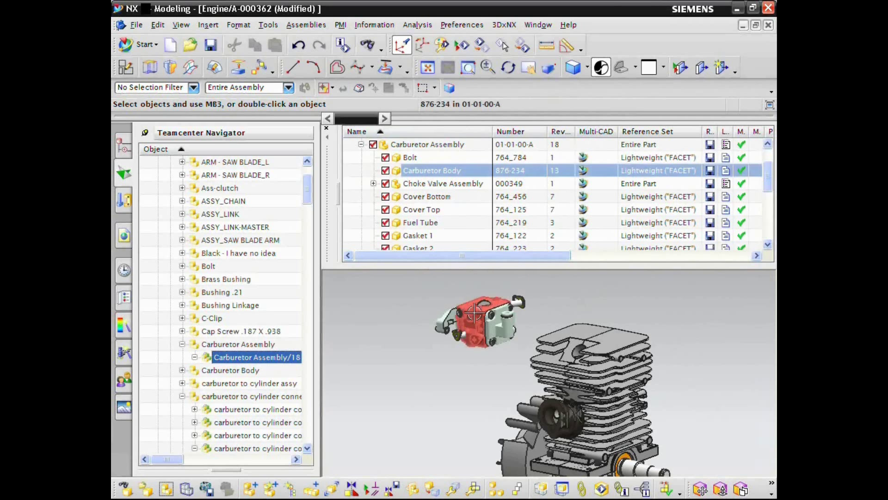
left_click(567, 416)
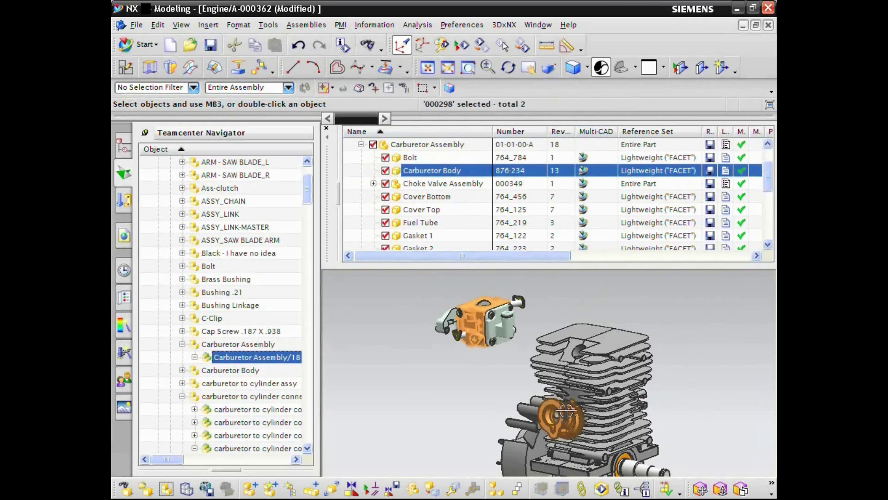
left_click(352, 488)
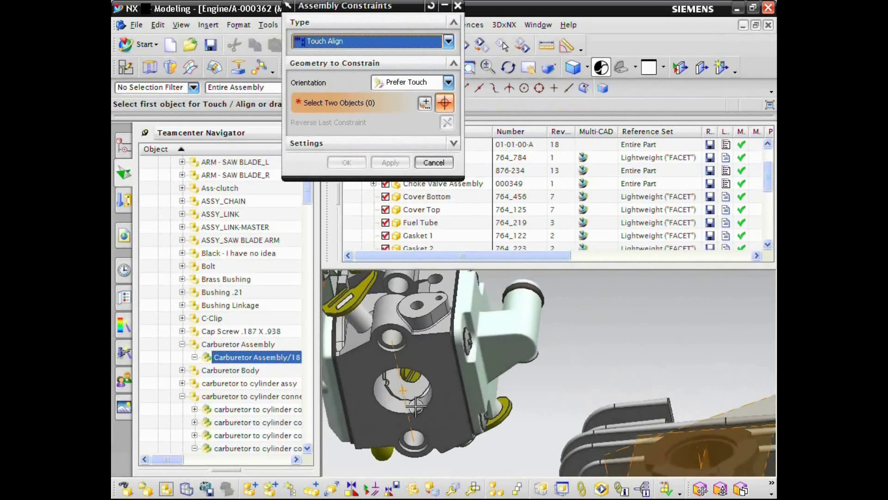
left_click(411, 419)
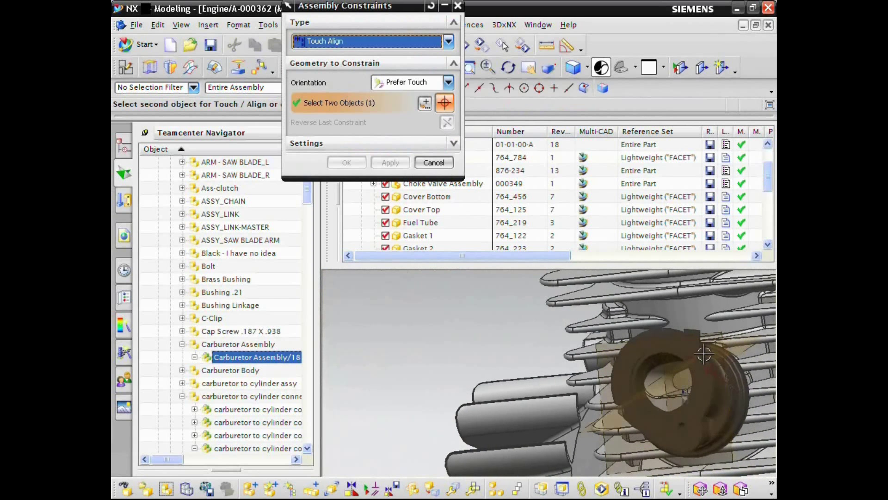
left_click(704, 352)
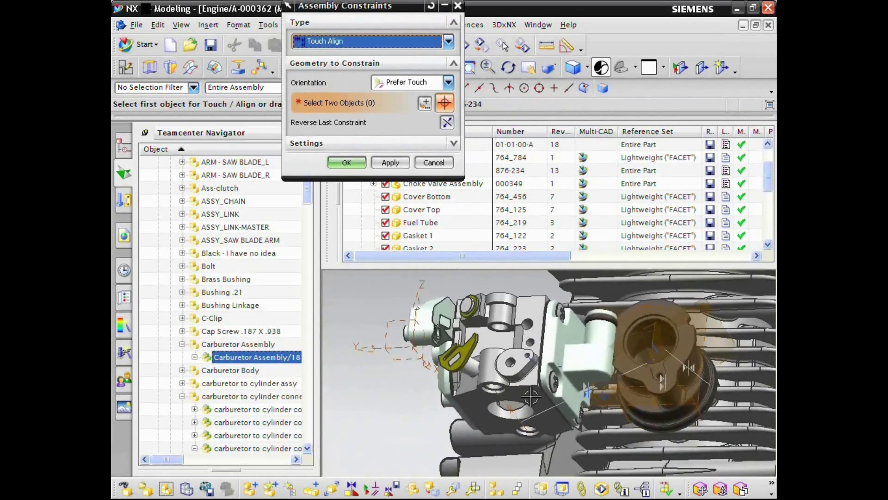
Touch the carburetor hole face against the cylinder intake face, add another alignment, and confirm.
scroll(519, 410, "up", 5)
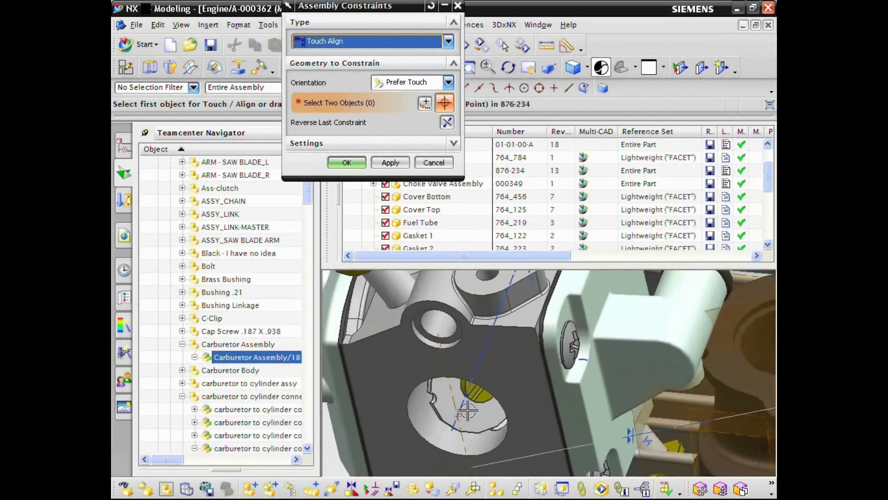
scroll(472, 398, "up", 3)
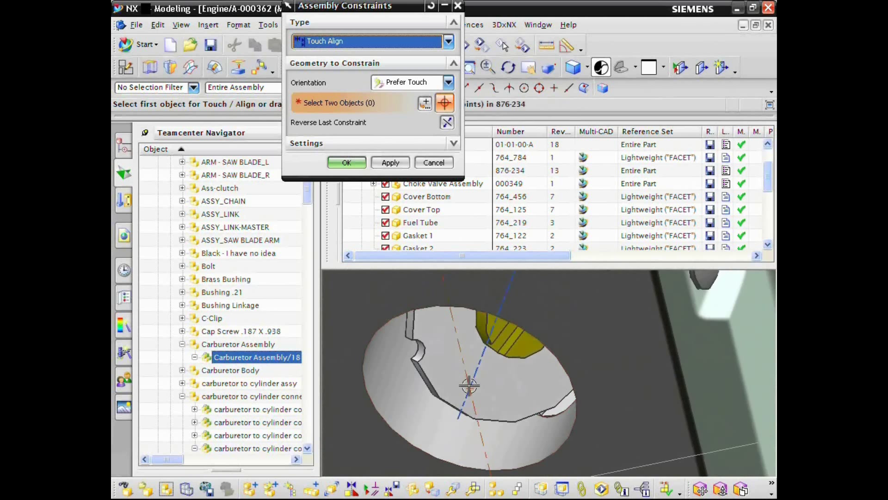
left_click(469, 386)
scroll(469, 386, "down", 5)
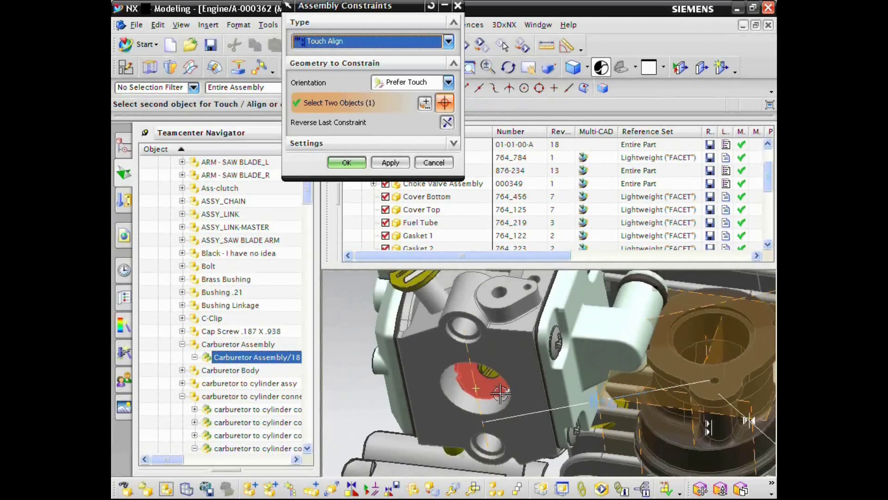
left_click_drag(546, 410, 596, 380)
left_click(596, 380)
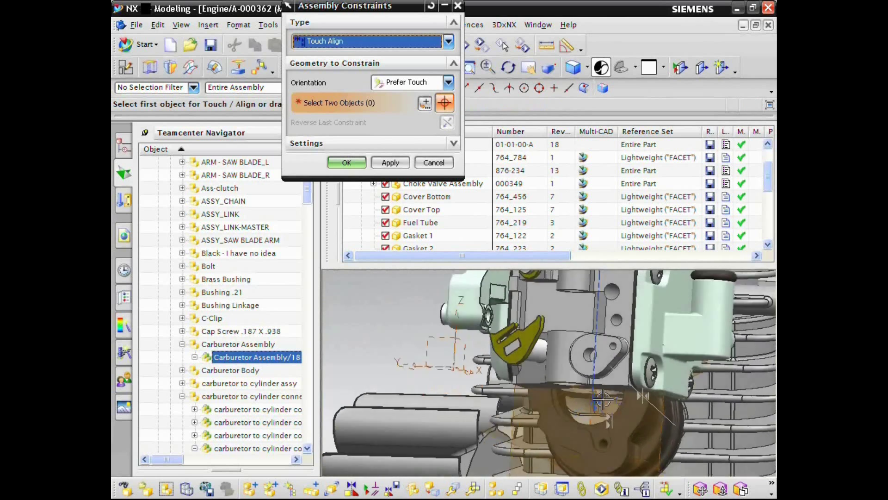
left_click(624, 355)
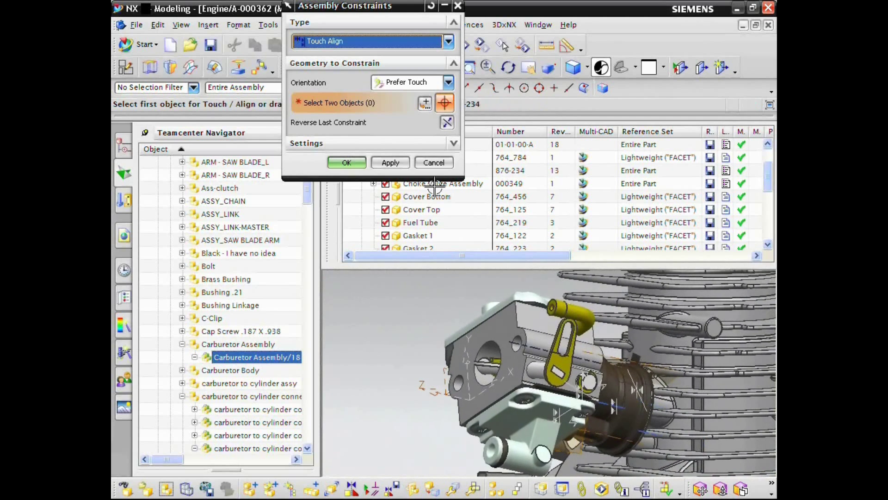
left_click(348, 163)
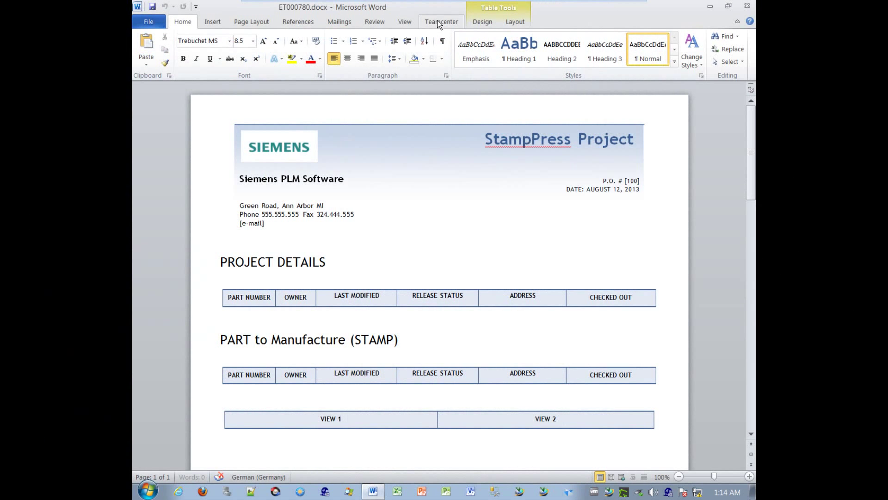
Insert the 3880140_Press model from Home > Documentation in Teamcenter into the Word document.
left_click(439, 22)
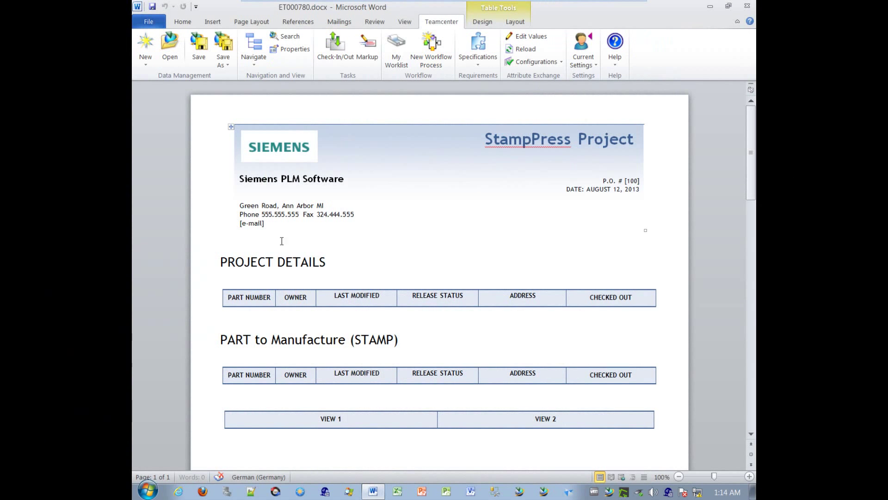
left_click(245, 49)
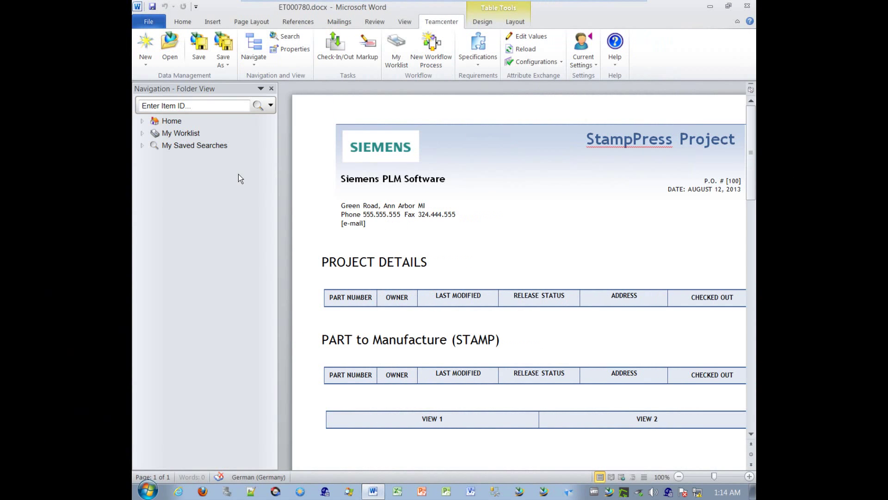
scroll(351, 268, "down", 2, "ctrl")
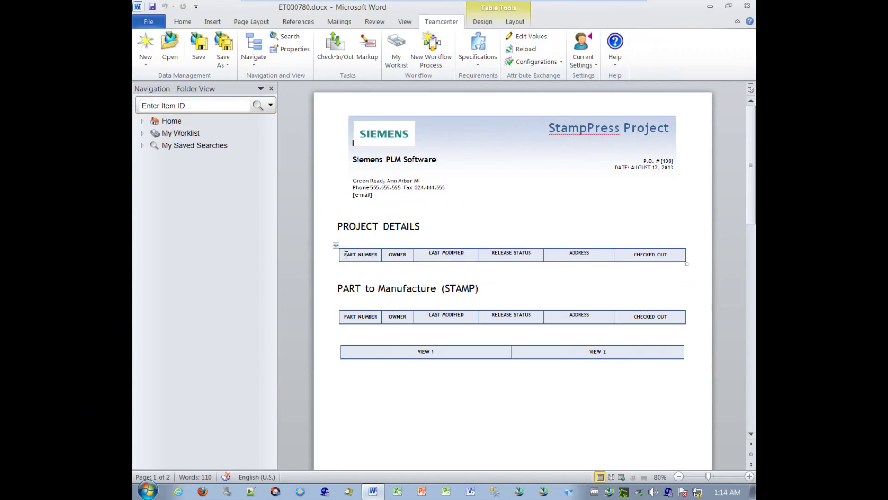
left_click(142, 121)
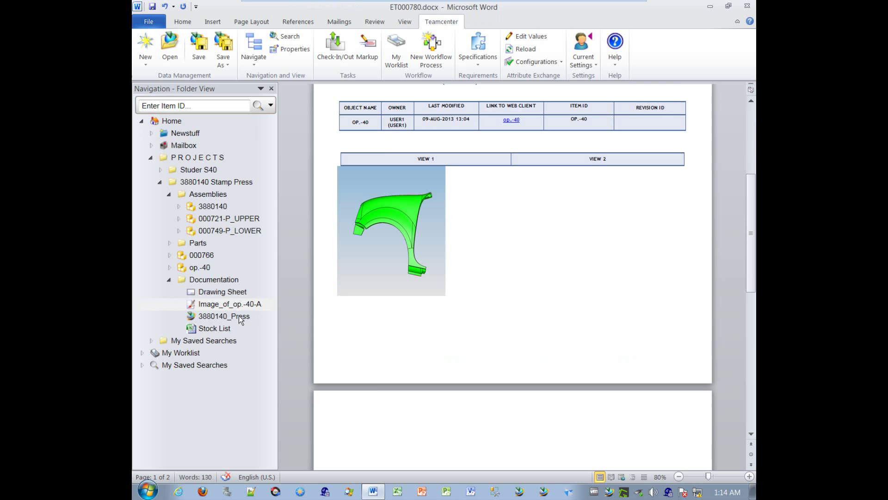
left_click(239, 315)
right_click(239, 316)
left_click(276, 397)
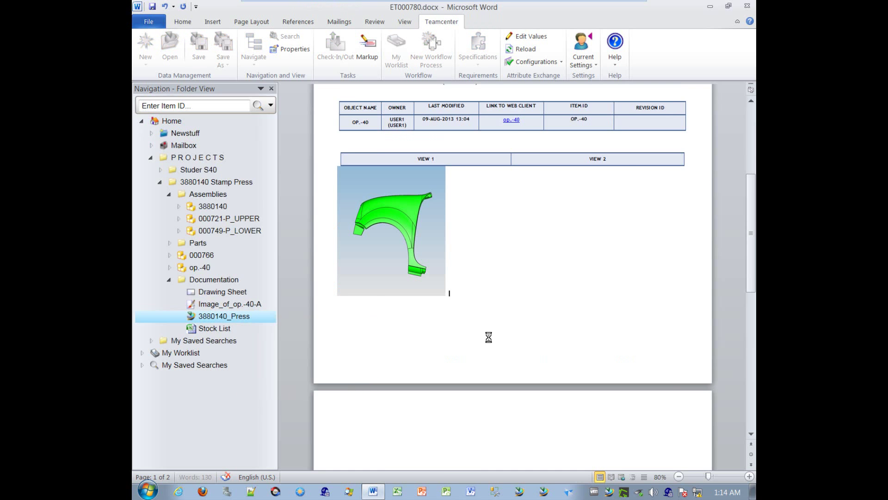
Activate the VIEW 2 JT press model in 3D, then return to the document.
double_click(565, 233)
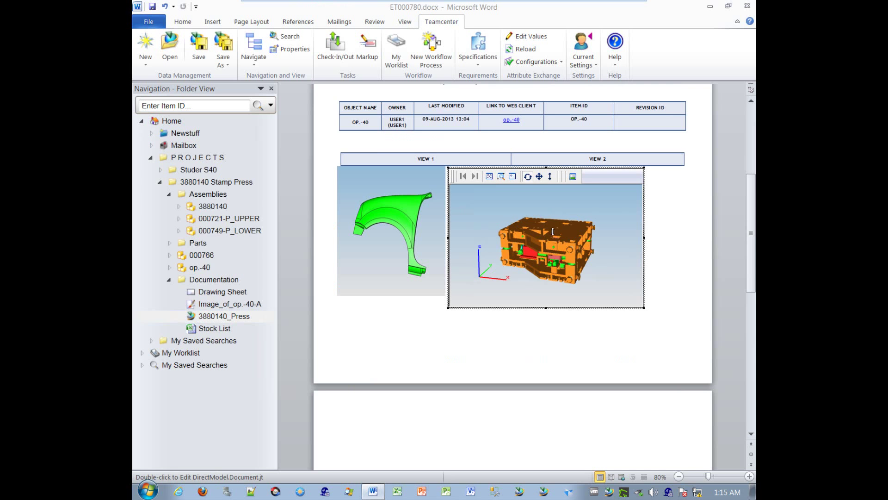
left_click(340, 421)
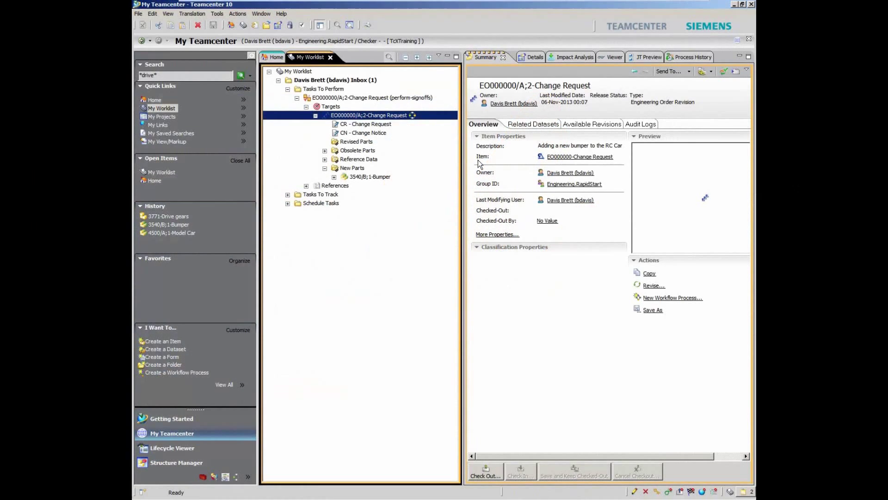
Add 3500 Chassis ASM and 4500 Model Car, which use the 3540/B Bumper, to Revised Parts, then select the perform-signoffs task.
left_click(380, 179)
left_click(568, 57)
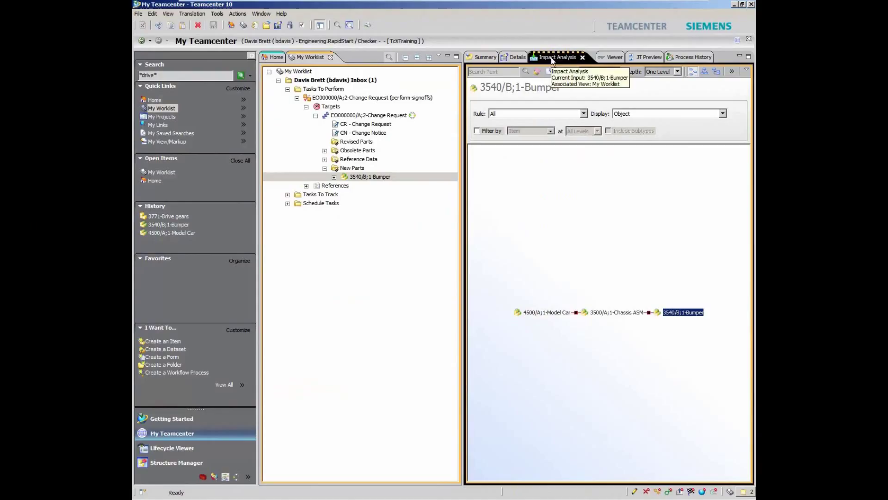
left_click_drag(620, 312, 365, 143)
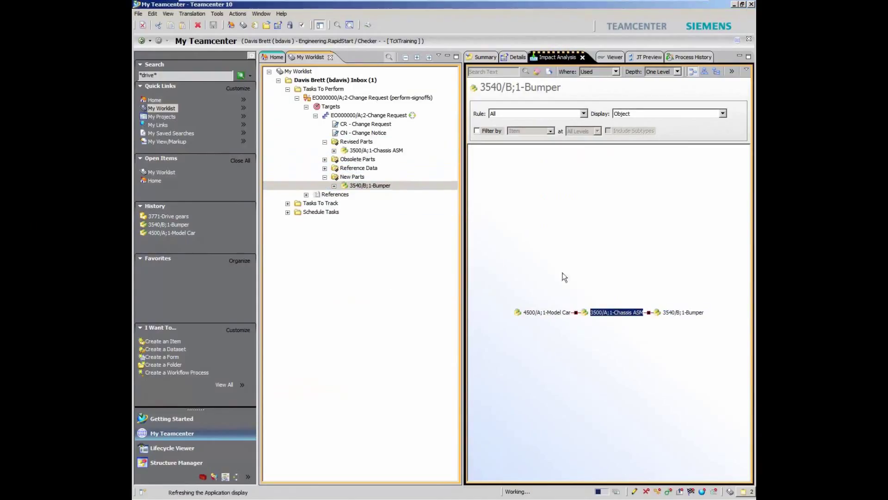
left_click_drag(556, 315, 352, 144)
left_click(406, 97)
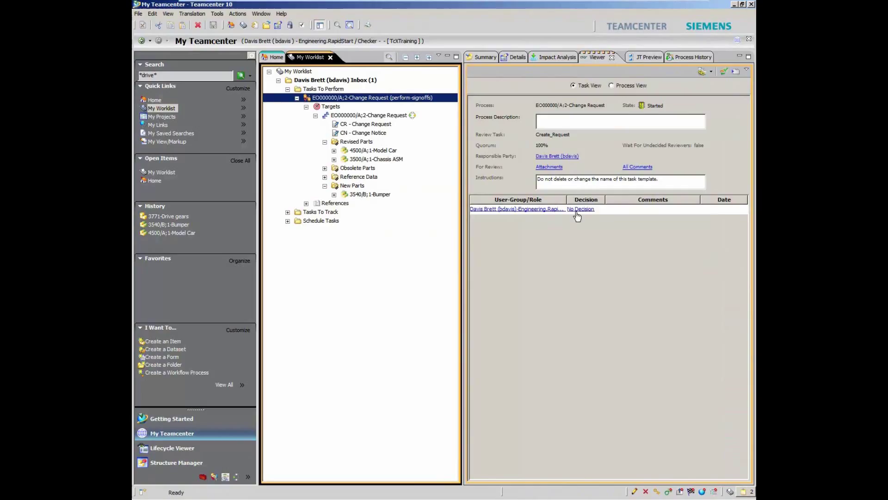
left_click(620, 87)
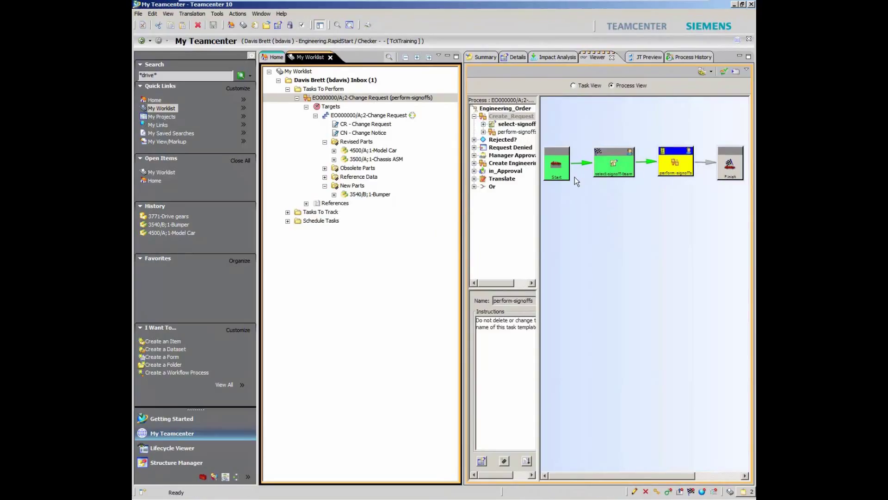
left_click(574, 86)
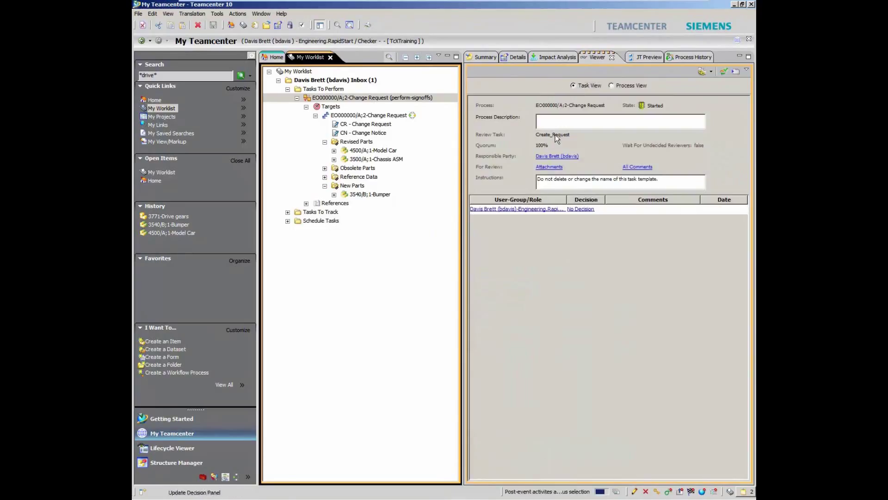
Approve the signoff with the comment 'Engineering Approves' and submit it.
left_click(574, 209)
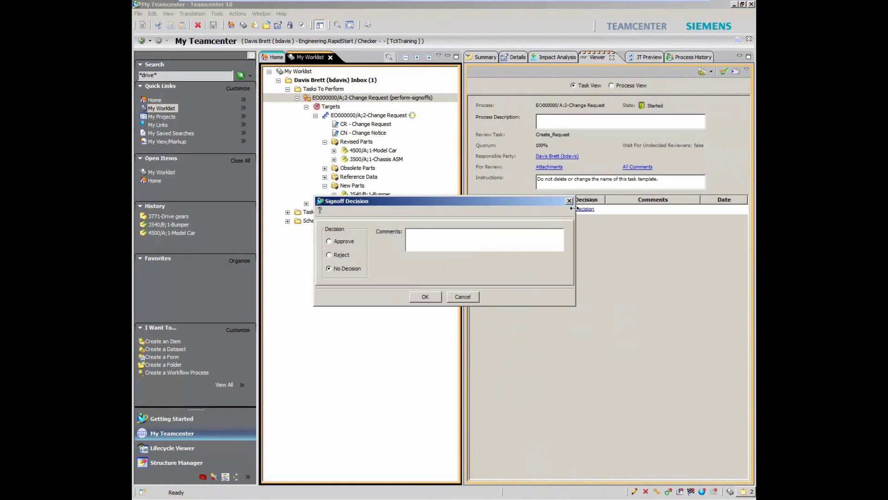
left_click(351, 241)
left_click(433, 245)
type("Engineering Approves")
left_click(425, 297)
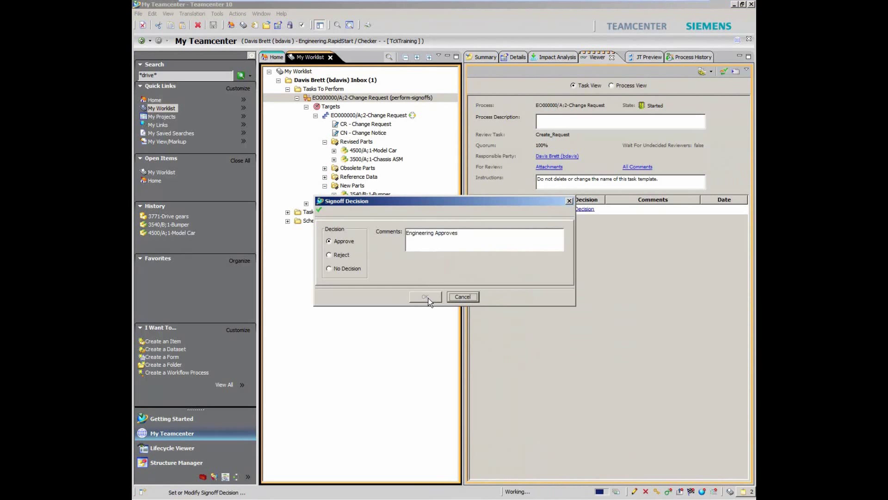